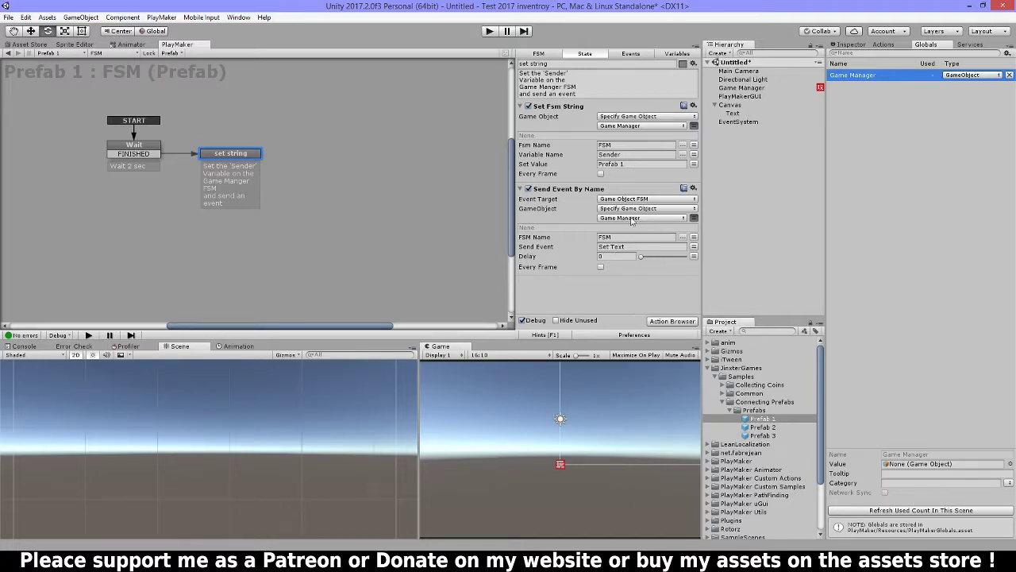
# - Open Game Manager's Set Text state, which joins 'Set Text was Triggered by' with Sender, then enter Play mode
pyautogui.click(631, 219)
pyautogui.moveTo(673, 245)
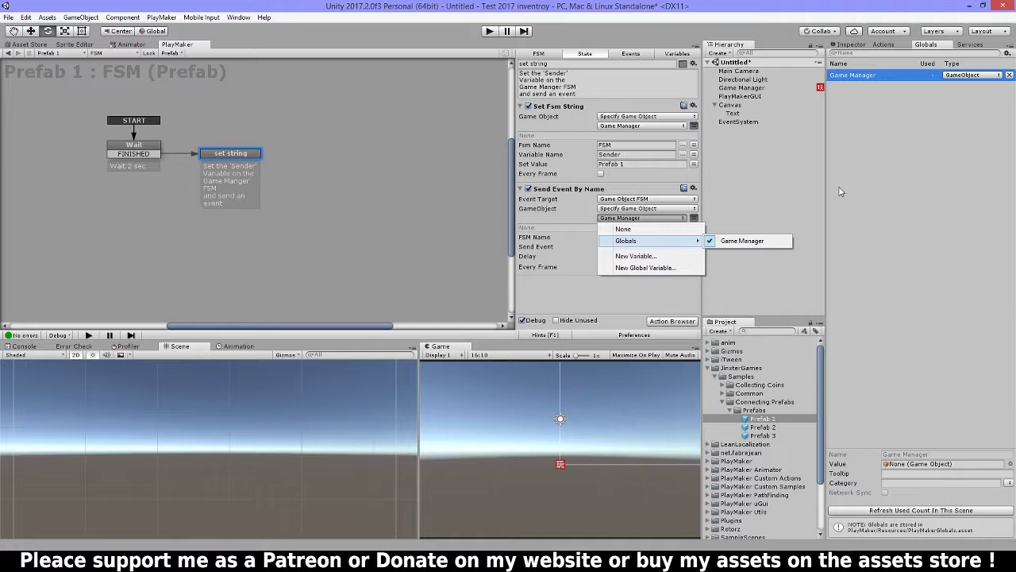
pyautogui.click(743, 87)
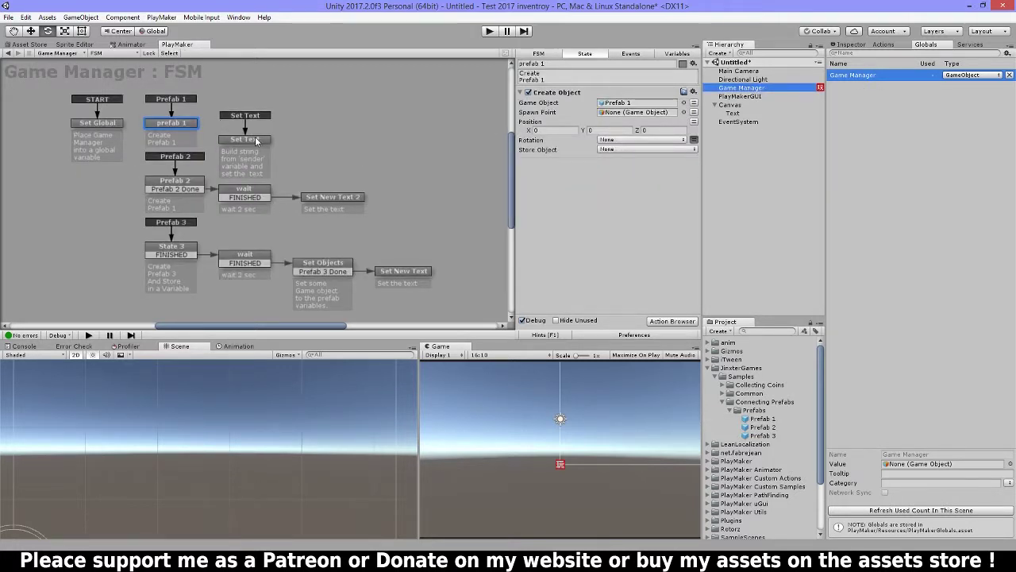
pyautogui.click(254, 139)
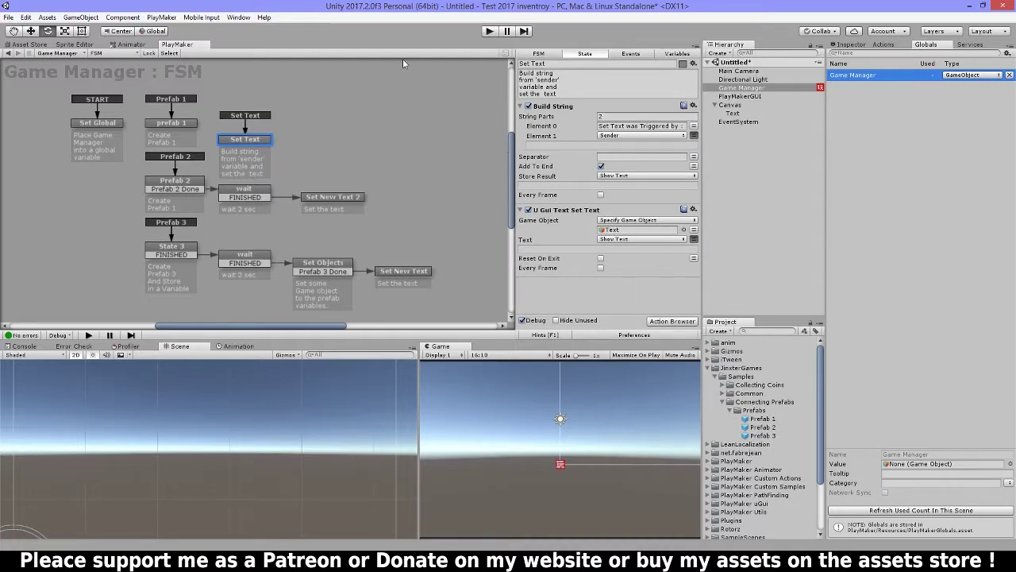
pyautogui.click(490, 31)
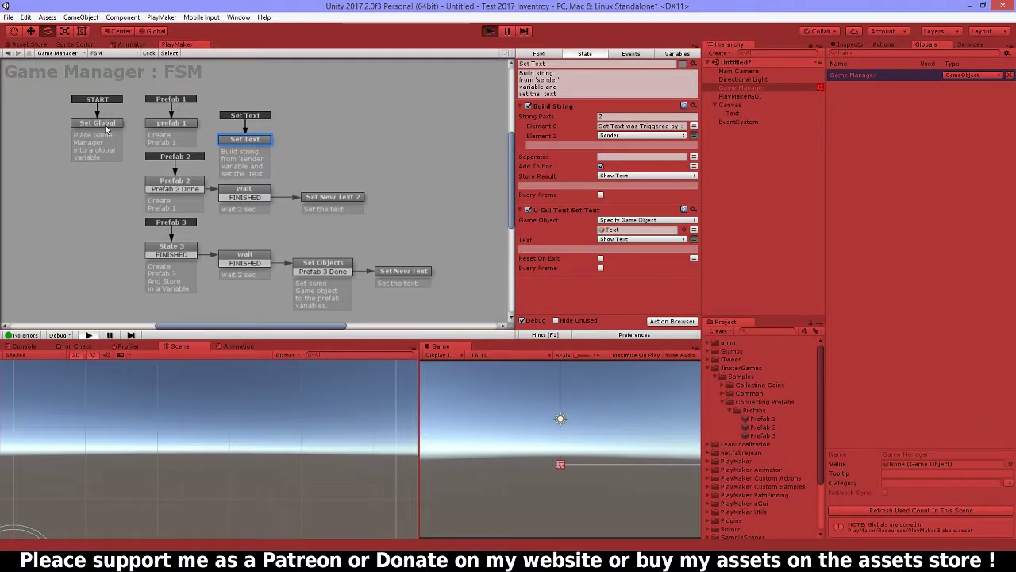
# - Check the global variables list to locate the object stored in the Game Manager global
pyautogui.click(847, 45)
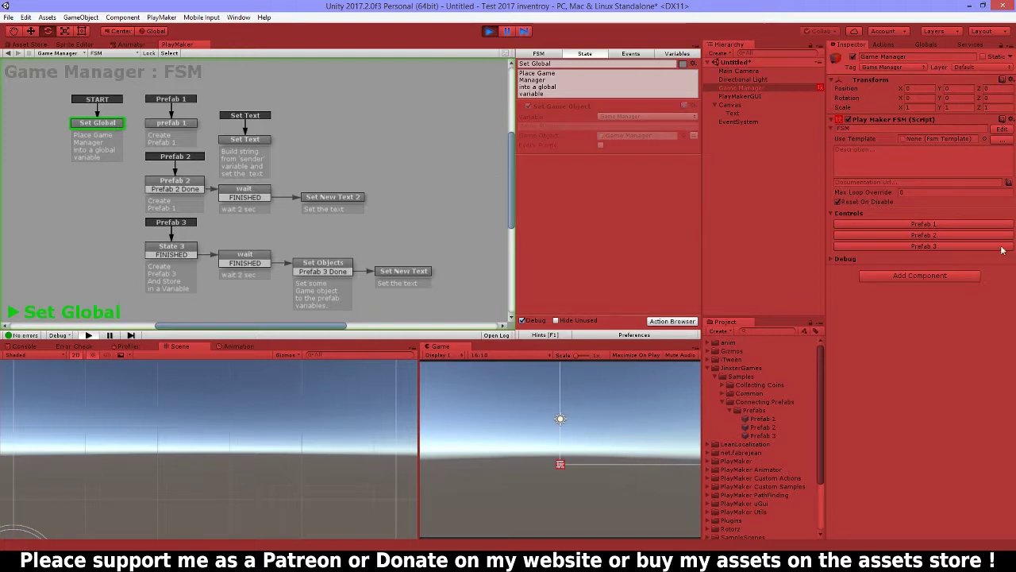
pyautogui.click(926, 45)
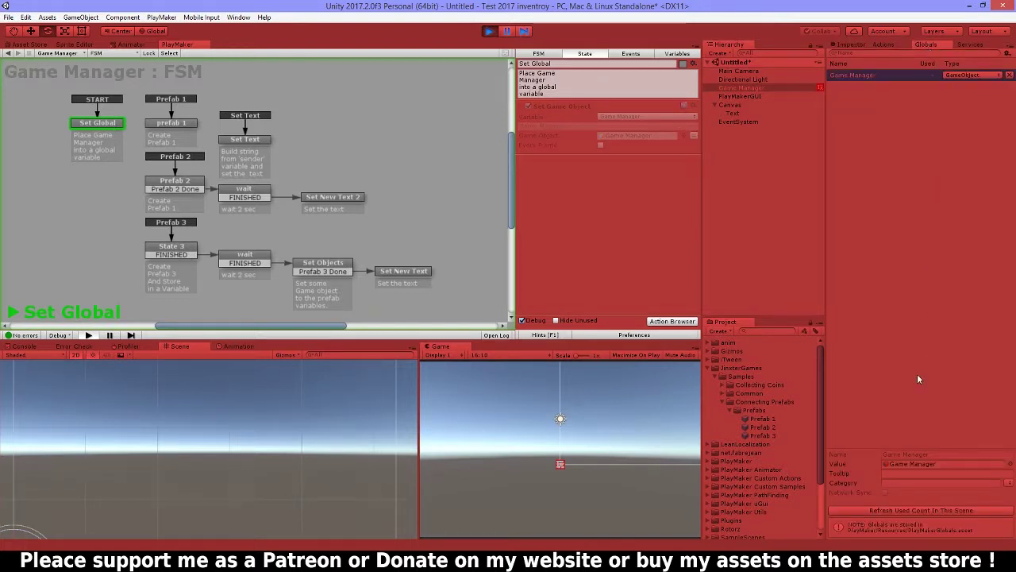
pyautogui.click(895, 463)
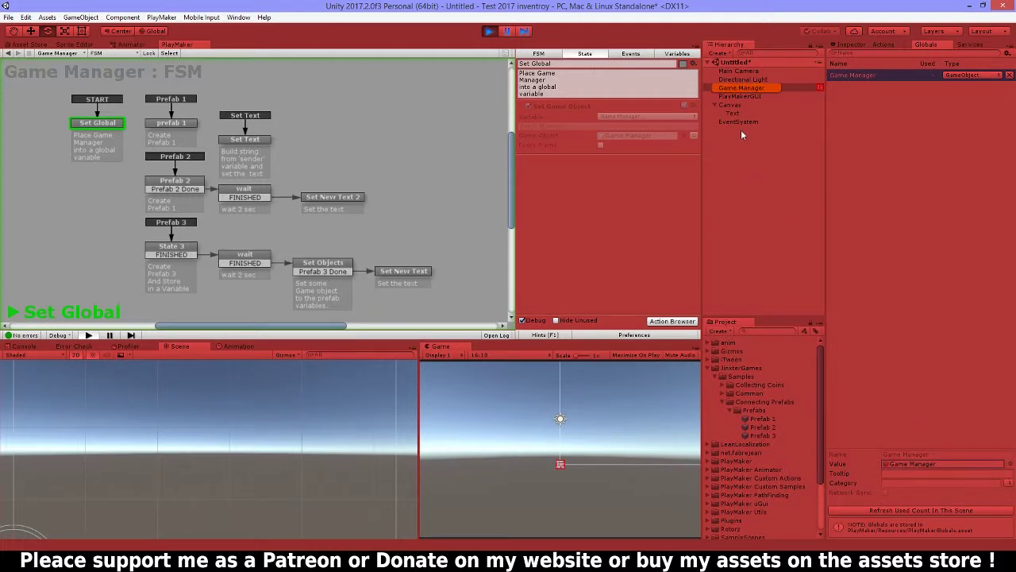
pyautogui.click(856, 44)
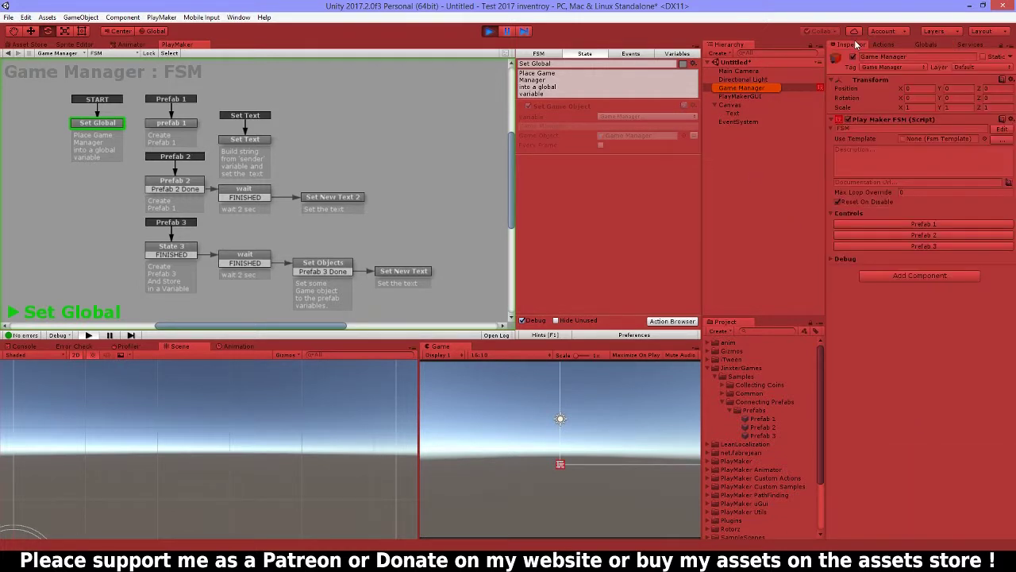
# - Spawn Prefab 1, inspect the clone's FSM, then stop Play mode with Ctrl+P
pyautogui.click(903, 223)
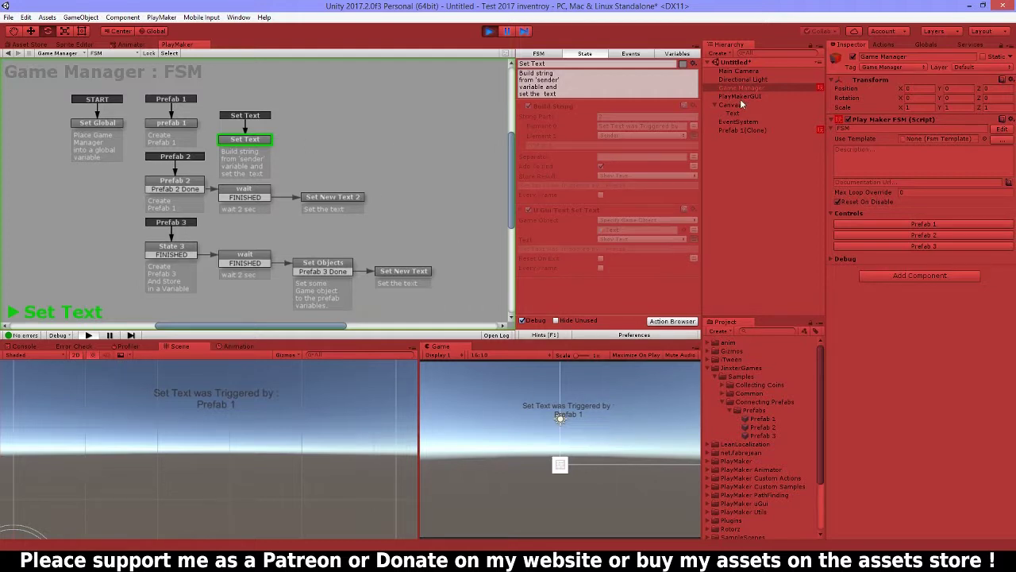
pyautogui.click(752, 127)
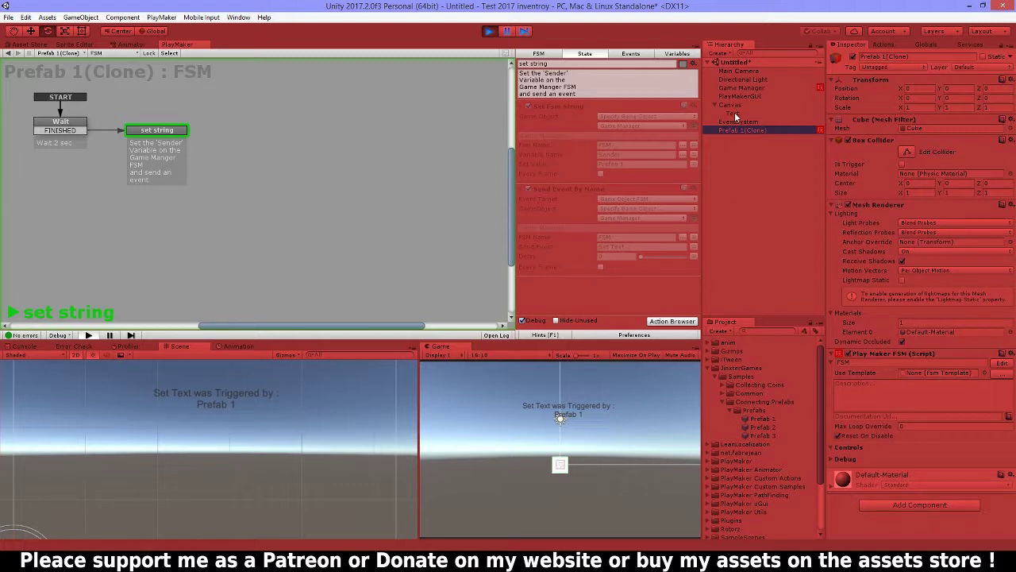
pyautogui.click(738, 88)
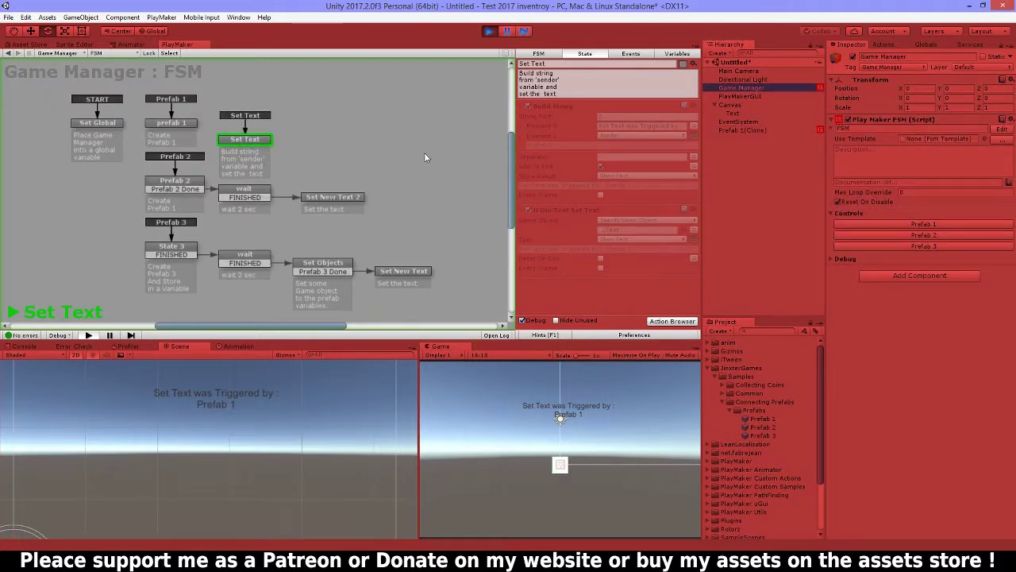
pyautogui.hotkey('ctrl', 'p')
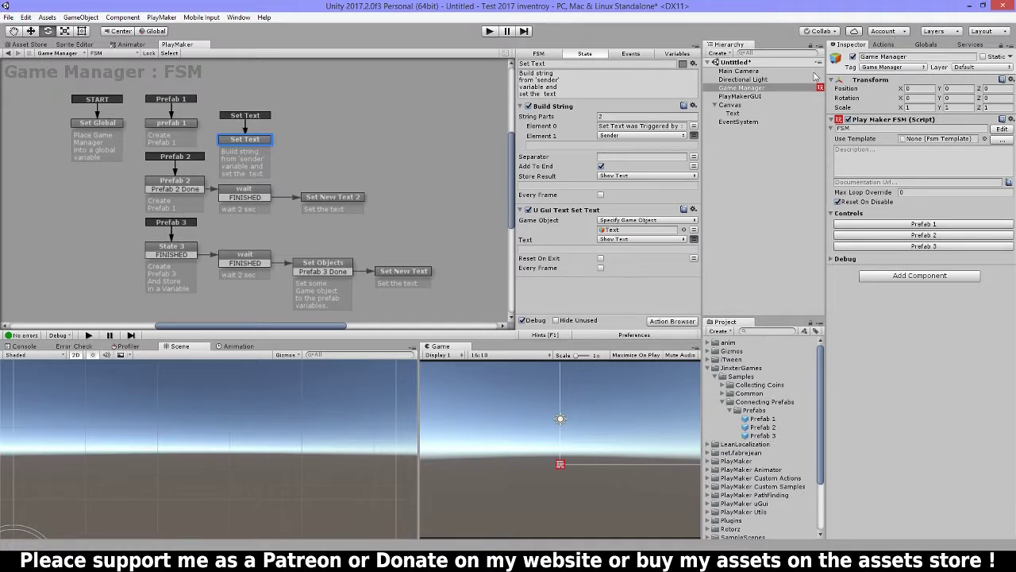
# - Review the Game Manager global, then disable the Set Global state's Set Game Object action
pyautogui.click(926, 44)
pyautogui.click(858, 76)
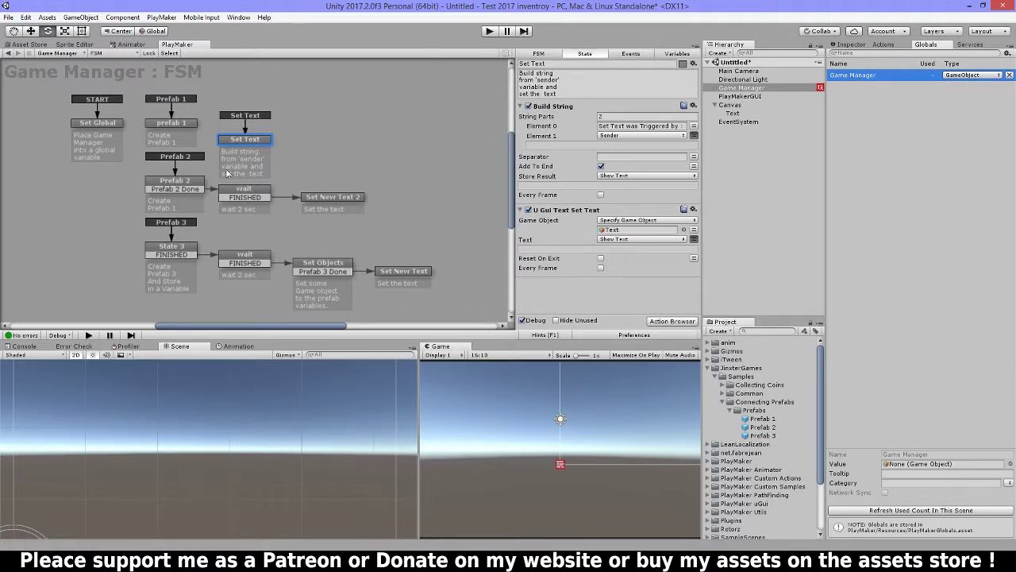
pyautogui.click(190, 186)
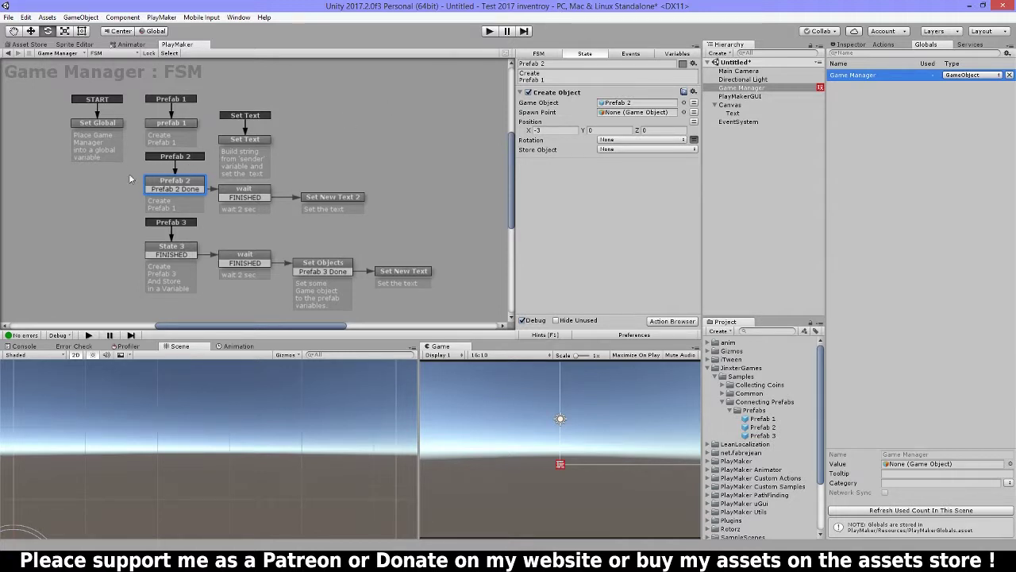
pyautogui.click(97, 123)
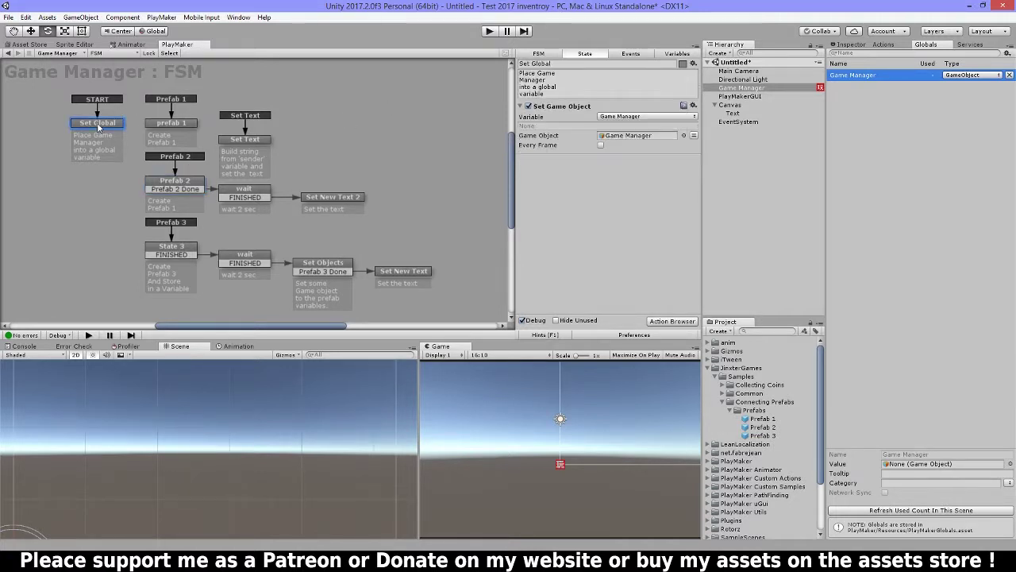
pyautogui.click(528, 106)
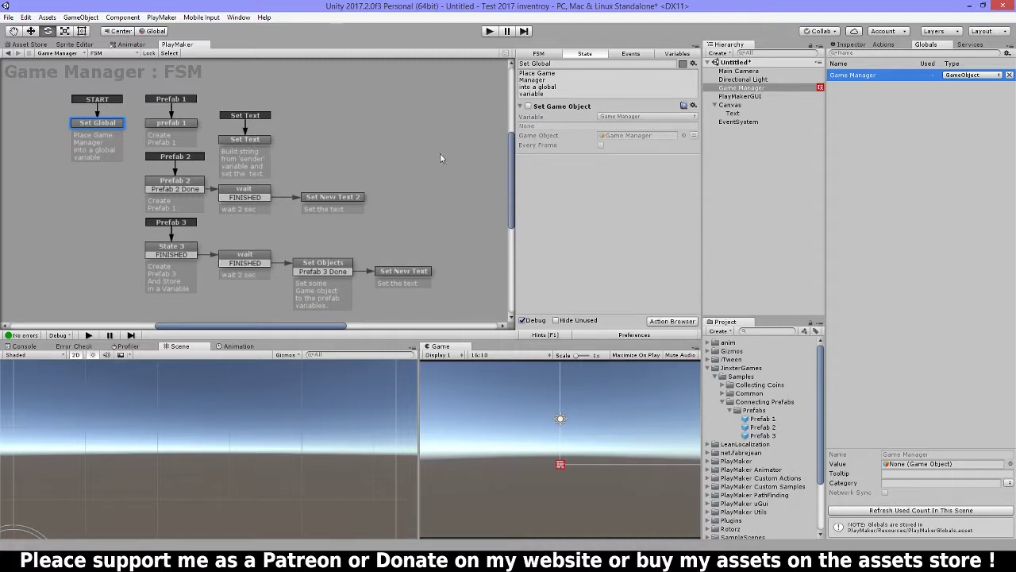
pyautogui.click(187, 190)
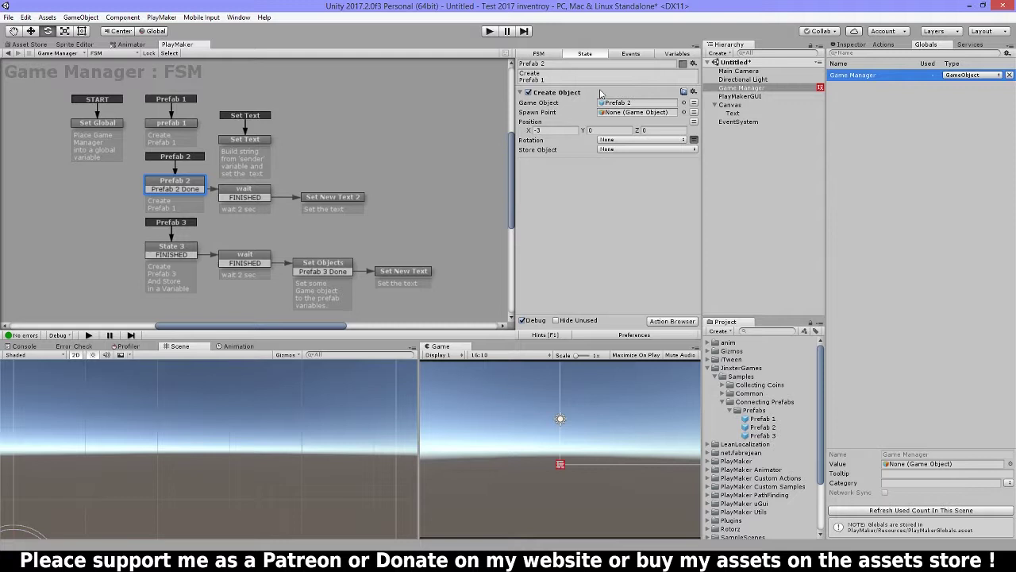
# - Open Prefab 2's FSM and inspect its Find Objects state, which finds Game Manager and Text
pyautogui.click(763, 428)
pyautogui.click(745, 88)
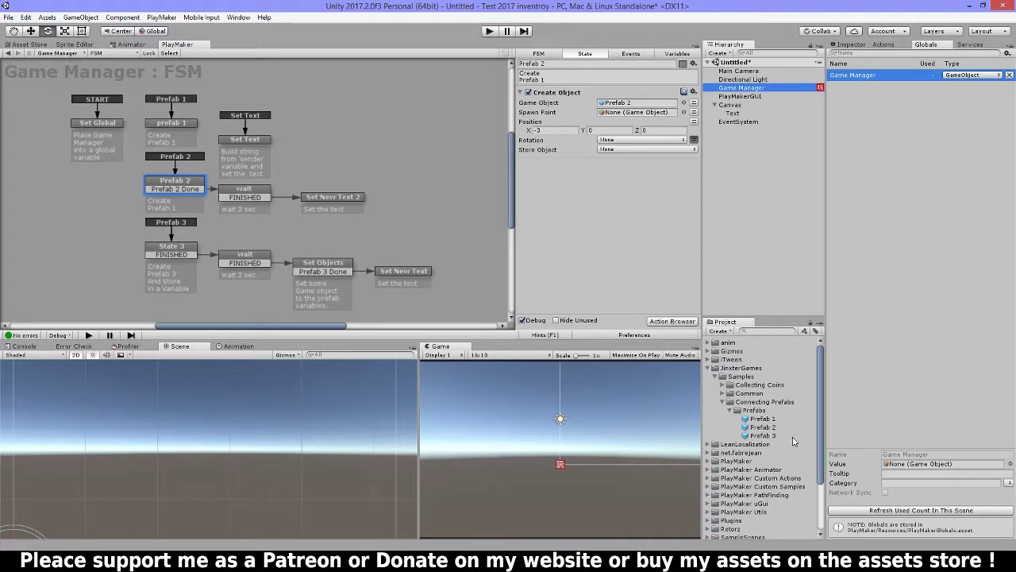
pyautogui.click(764, 427)
pyautogui.click(76, 128)
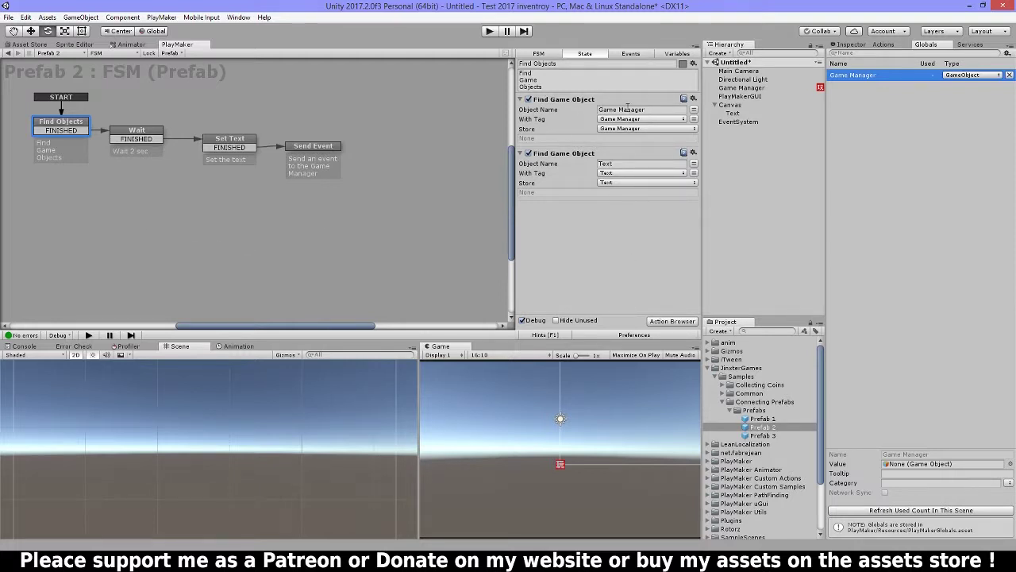
pyautogui.click(753, 88)
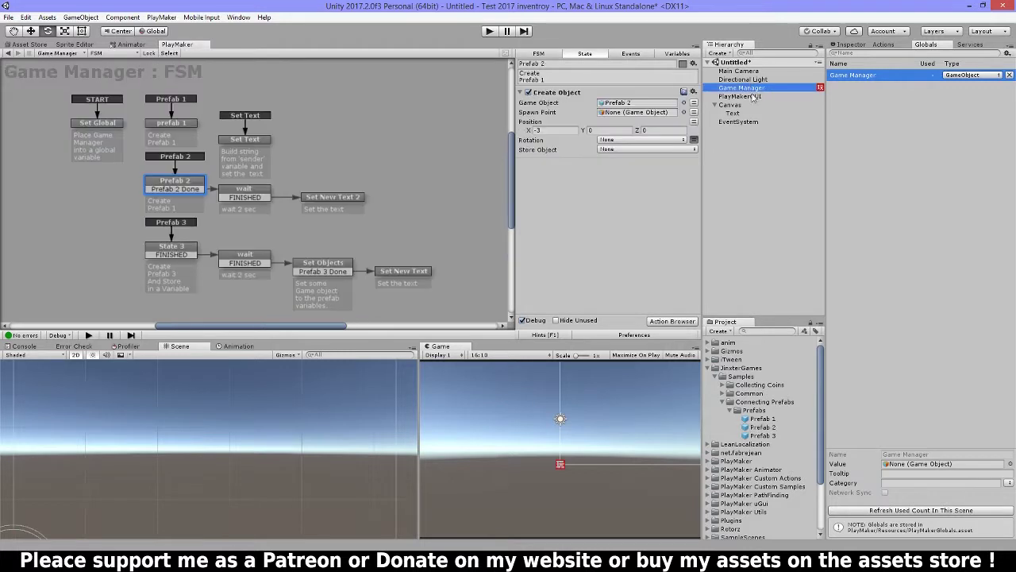
pyautogui.click(761, 428)
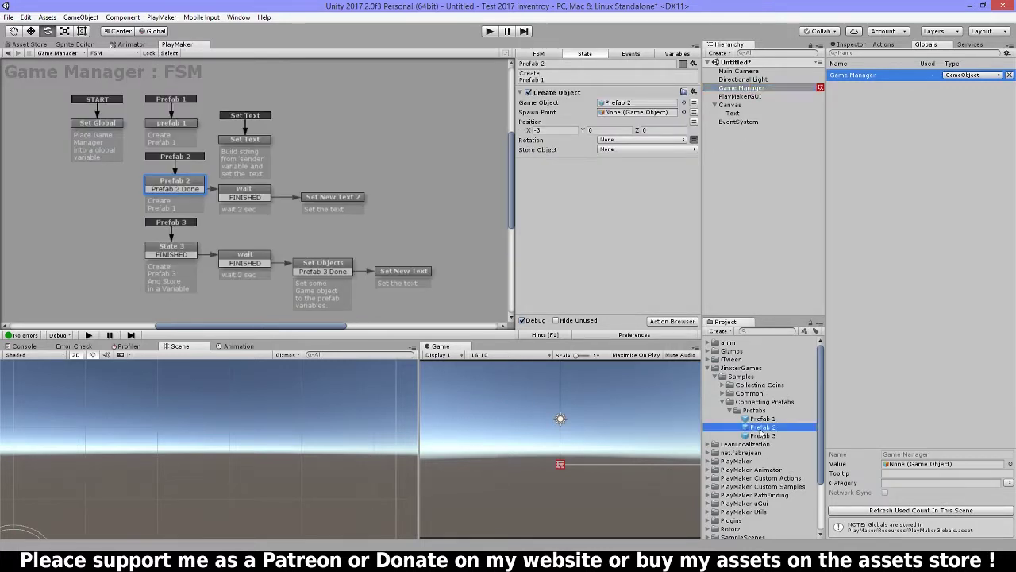
pyautogui.click(736, 114)
pyautogui.click(764, 428)
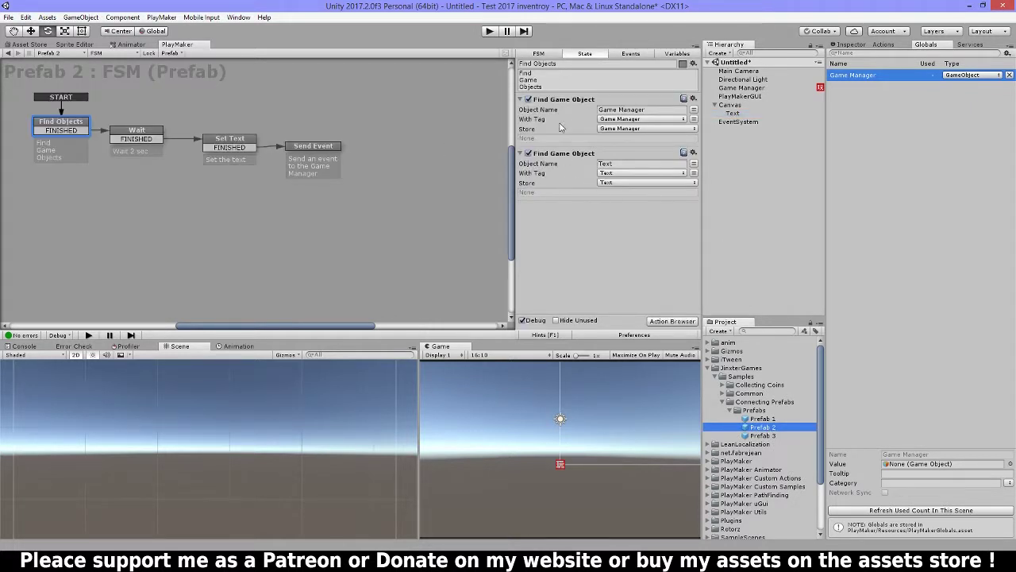
pyautogui.click(678, 53)
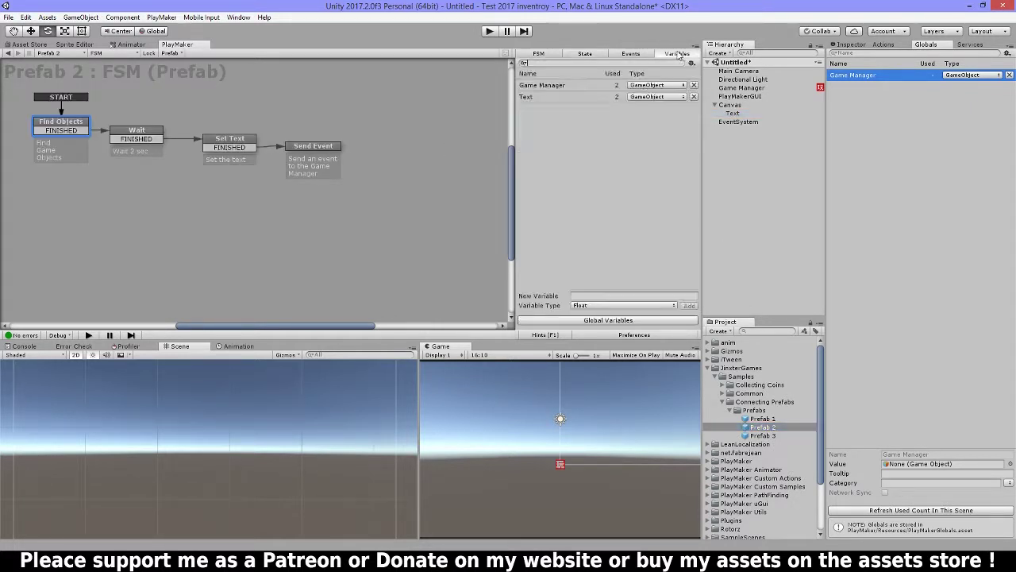
pyautogui.click(565, 85)
pyautogui.click(563, 97)
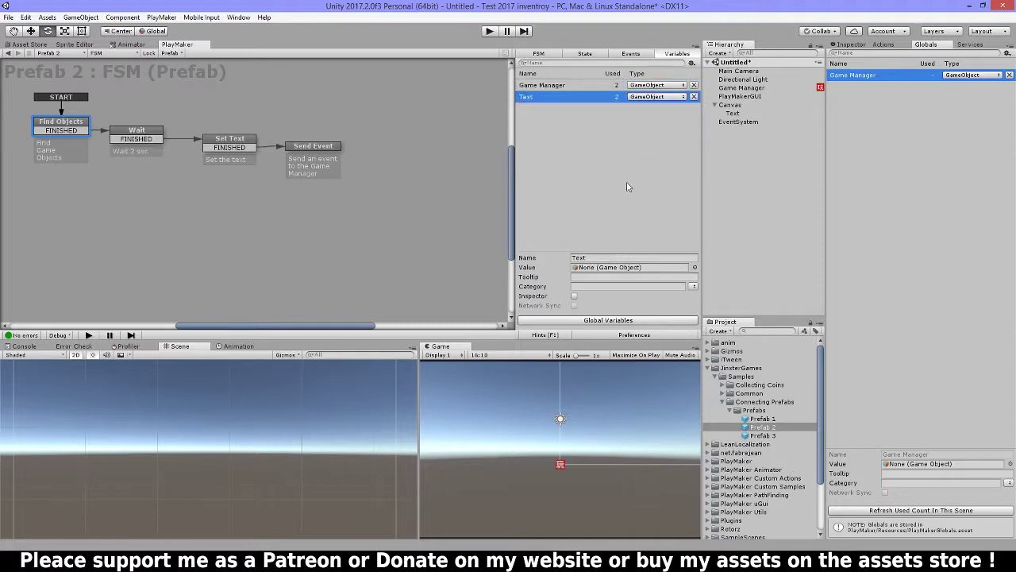
pyautogui.click(84, 130)
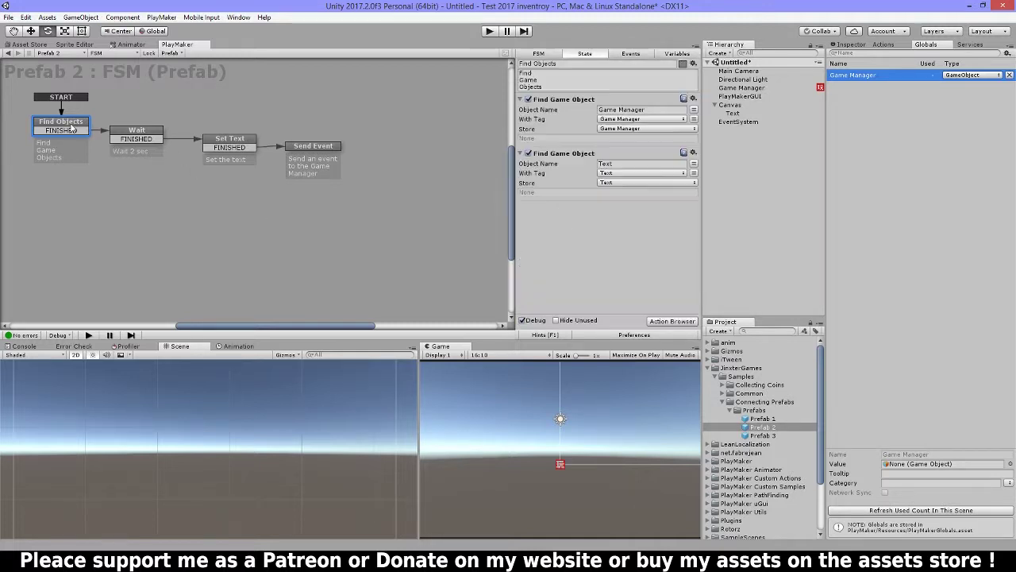
pyautogui.click(138, 132)
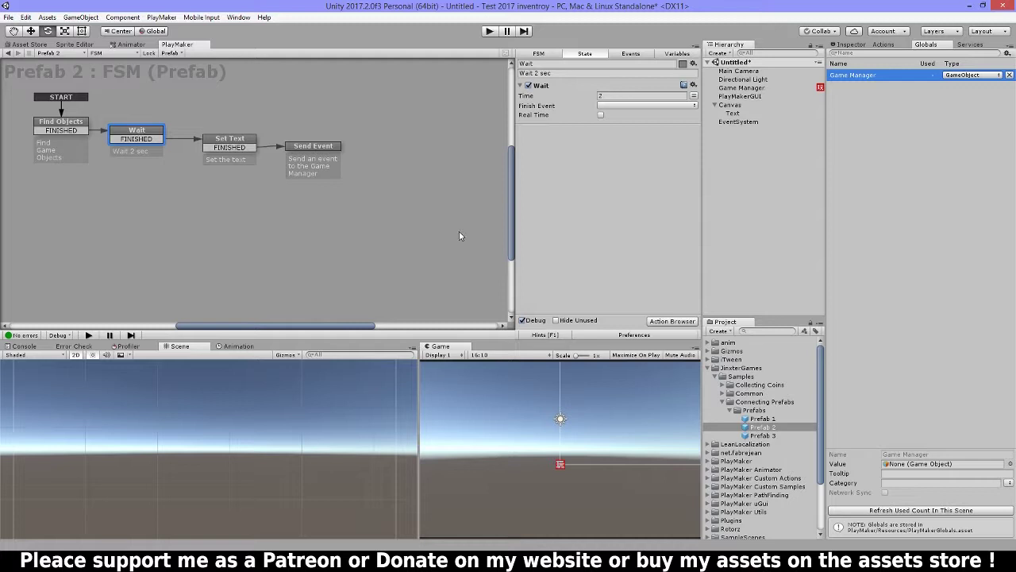
pyautogui.click(234, 142)
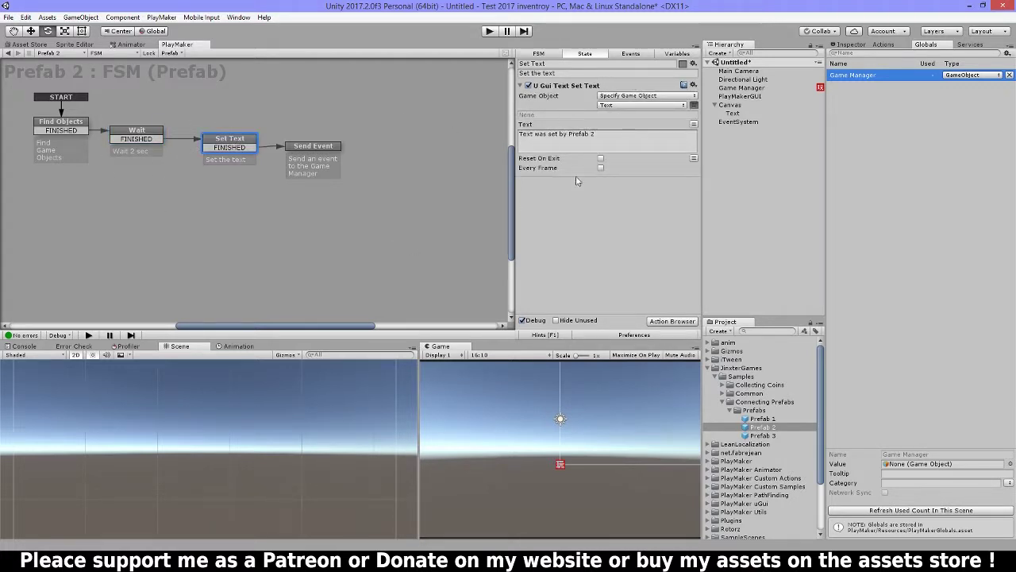
pyautogui.click(642, 105)
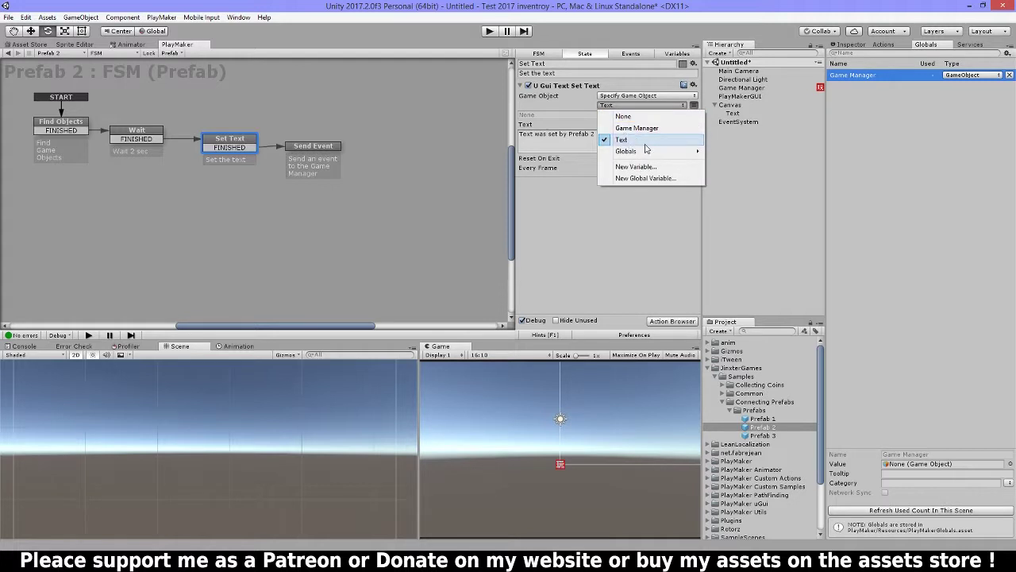
pyautogui.click(637, 140)
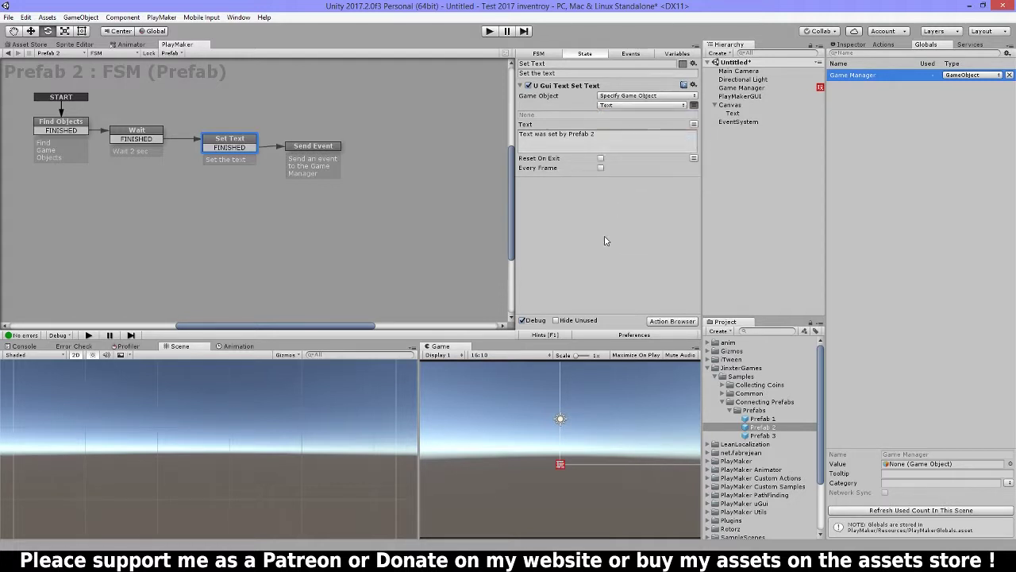
pyautogui.click(669, 59)
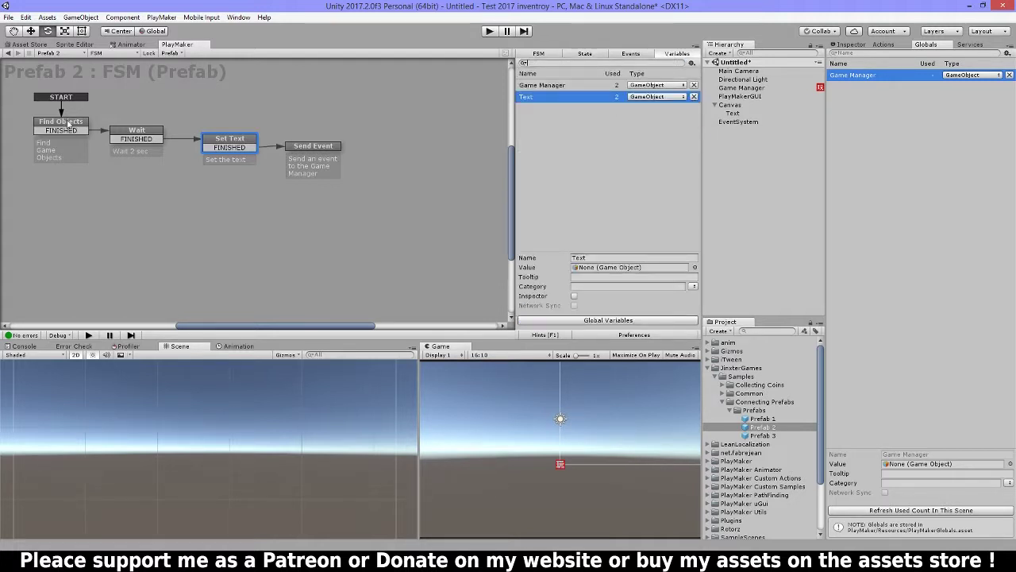
pyautogui.click(69, 123)
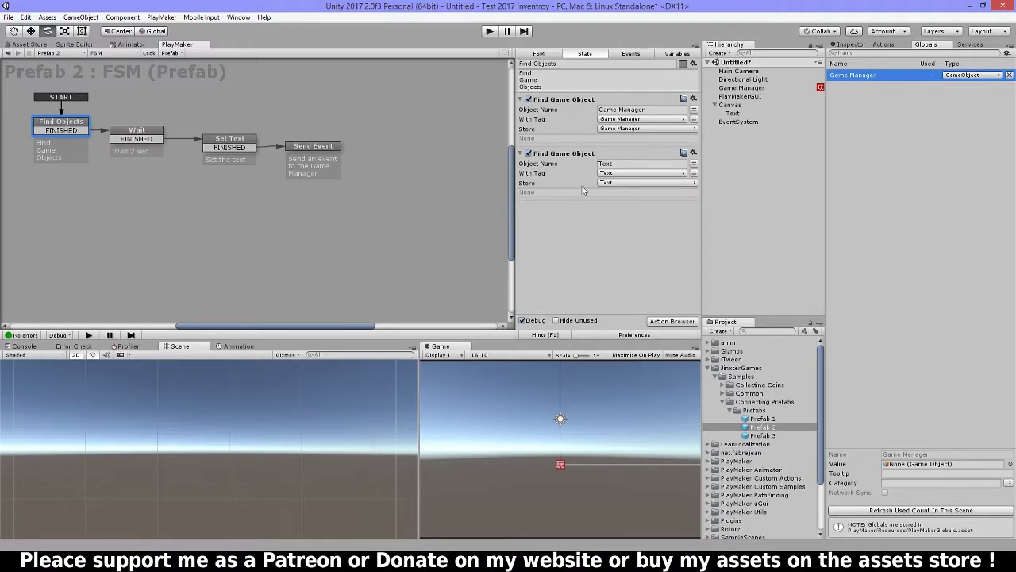
pyautogui.click(315, 150)
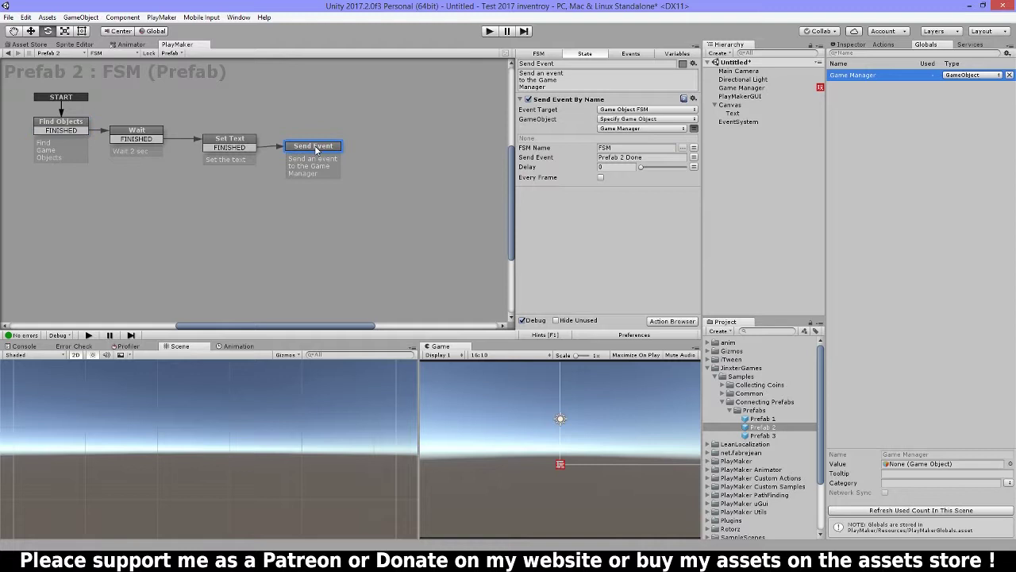
pyautogui.click(238, 142)
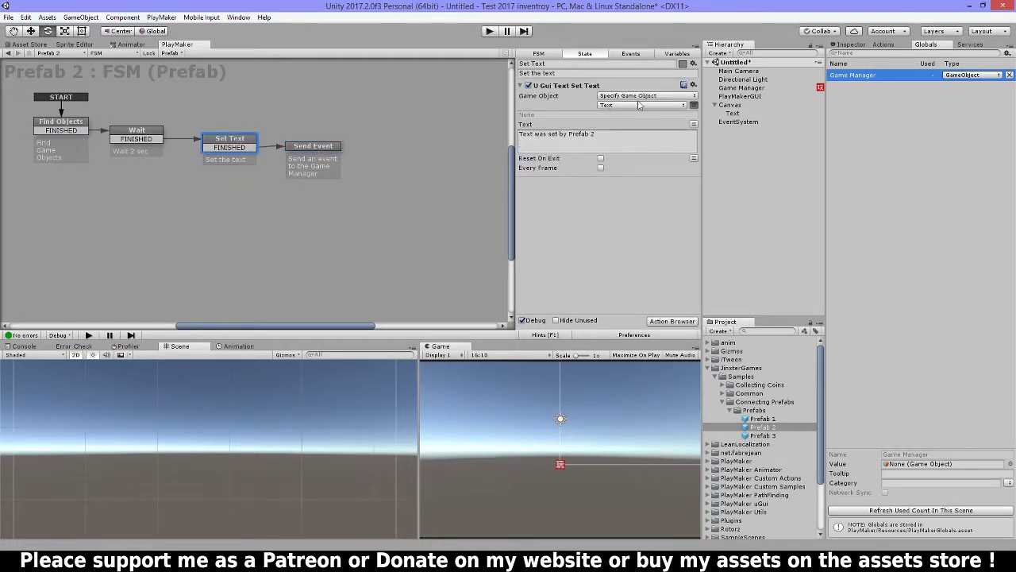
pyautogui.click(315, 149)
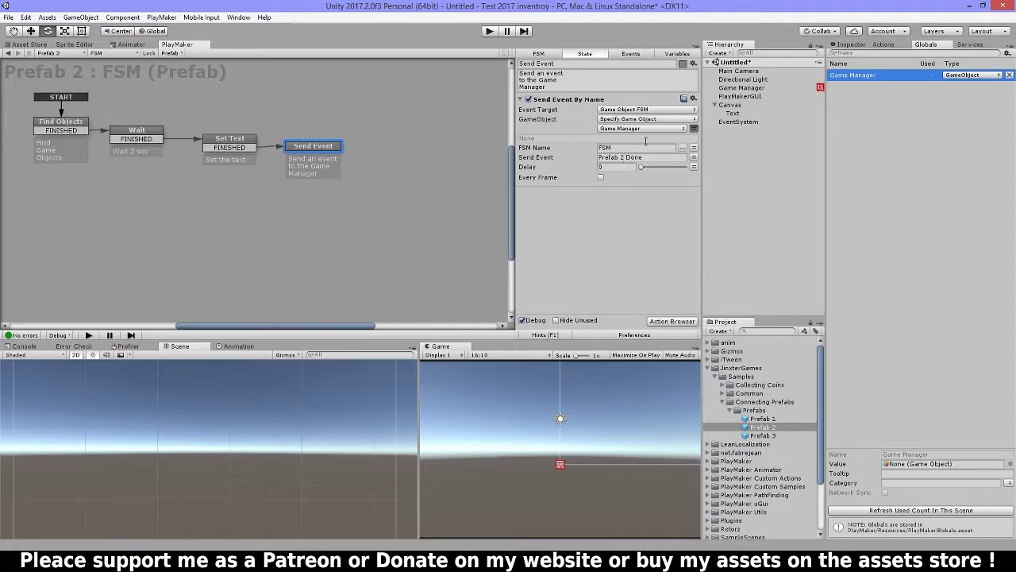
pyautogui.click(642, 129)
pyautogui.click(613, 253)
pyautogui.click(750, 88)
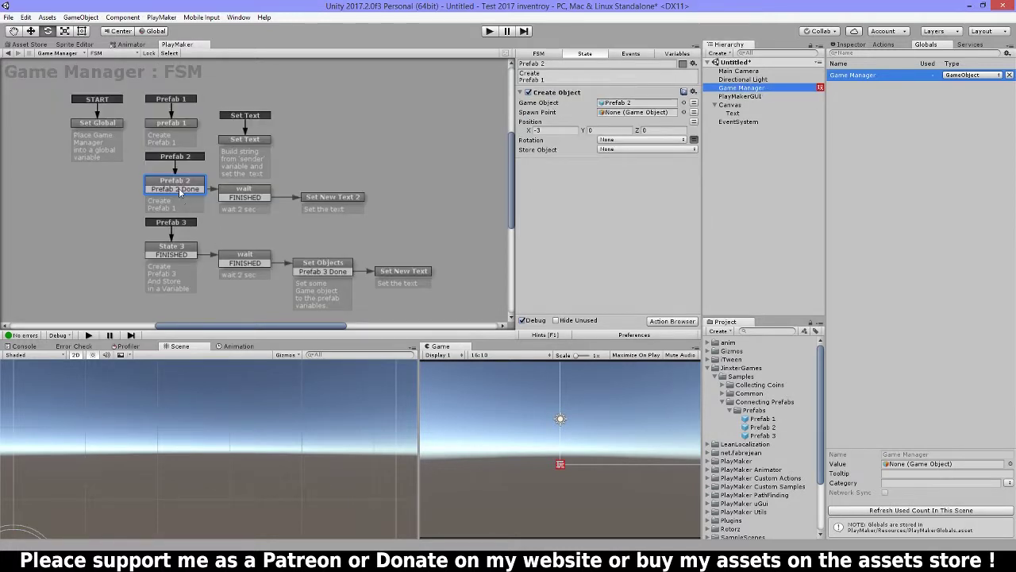
# - Review the wait and Set New Text 2 states, then run the scene and spawn Prefab 2
pyautogui.click(255, 195)
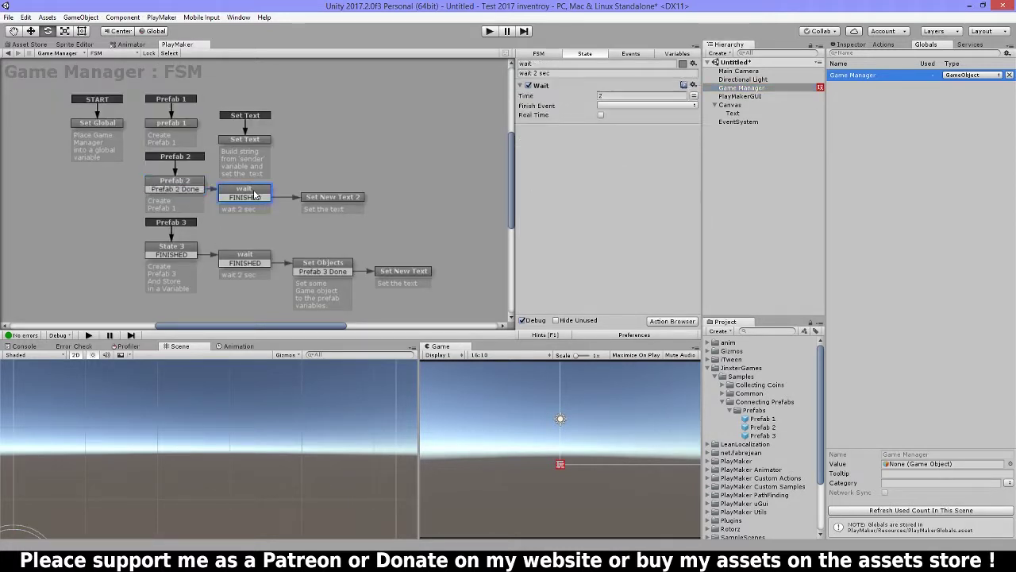
pyautogui.click(350, 200)
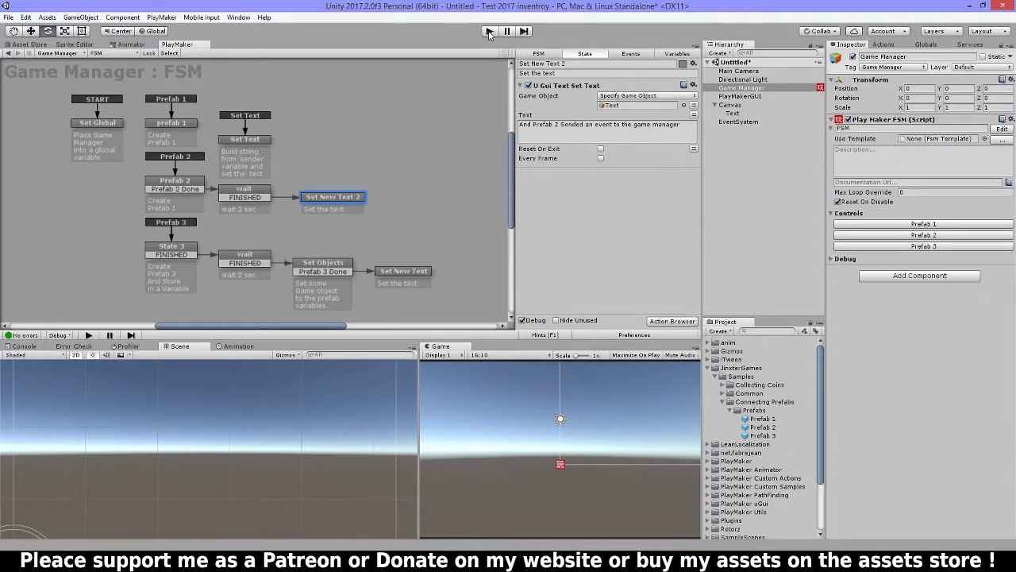
pyautogui.hotkey('ctrl', 'p')
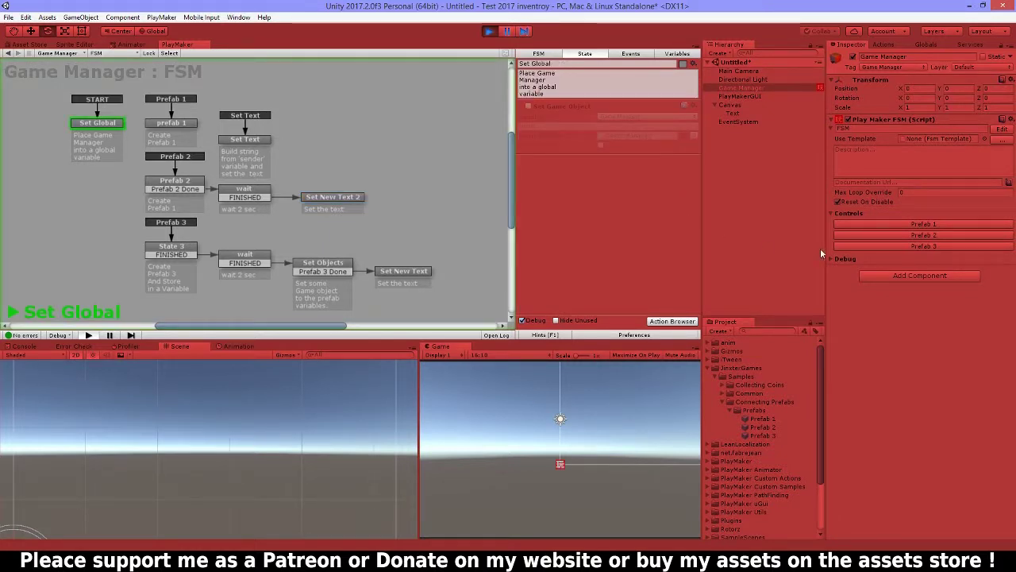
pyautogui.click(915, 235)
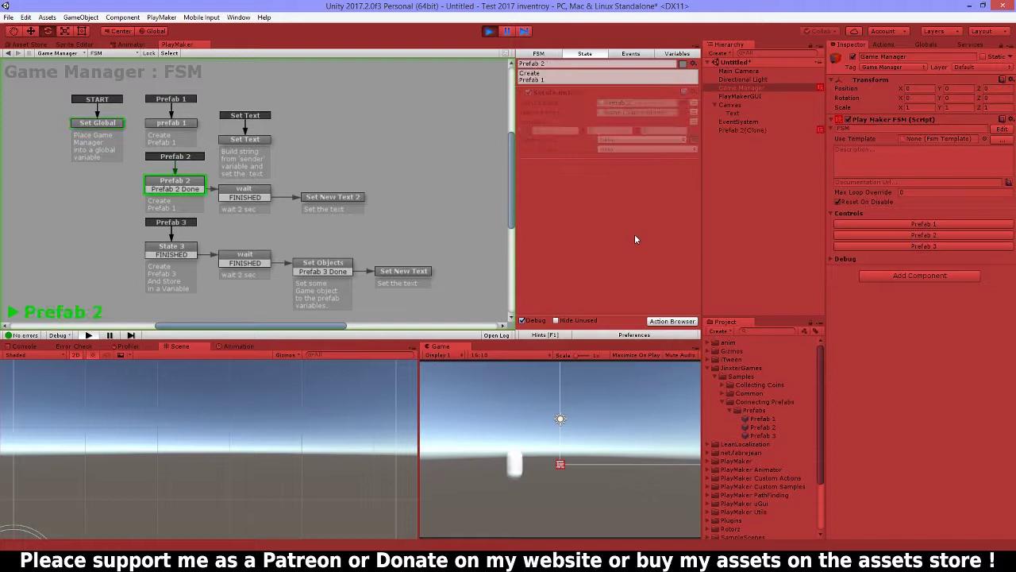